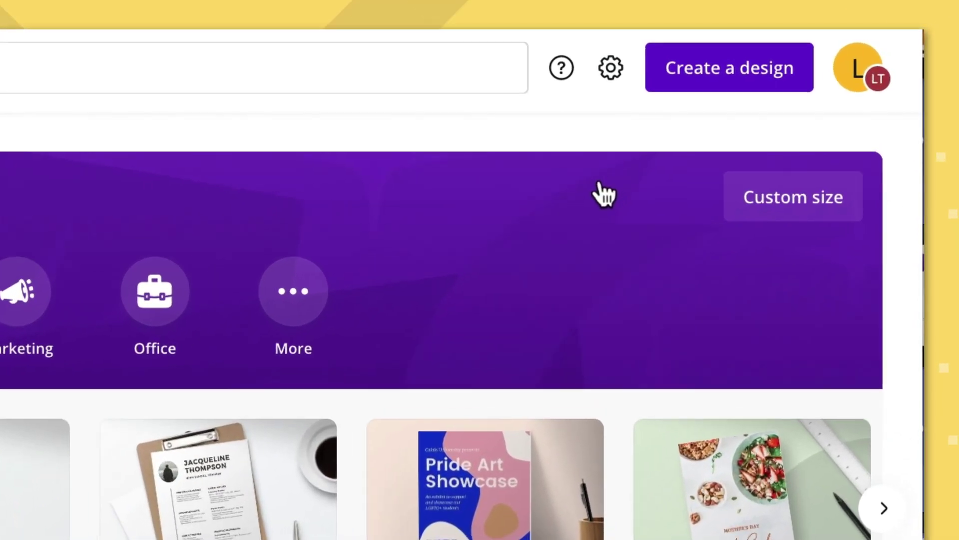
Start a new blank Logo design by searching 'logo' in Create a design
click(704, 69)
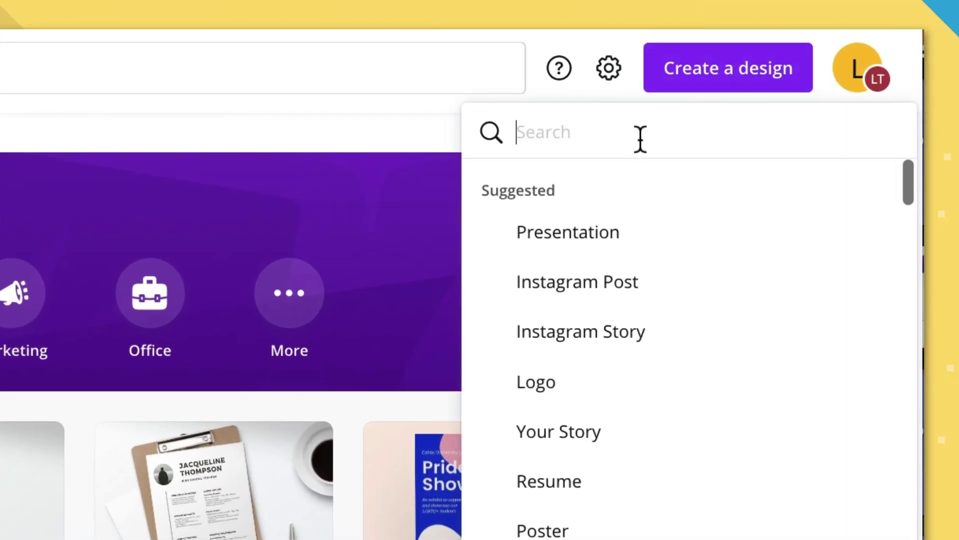
text(logo)
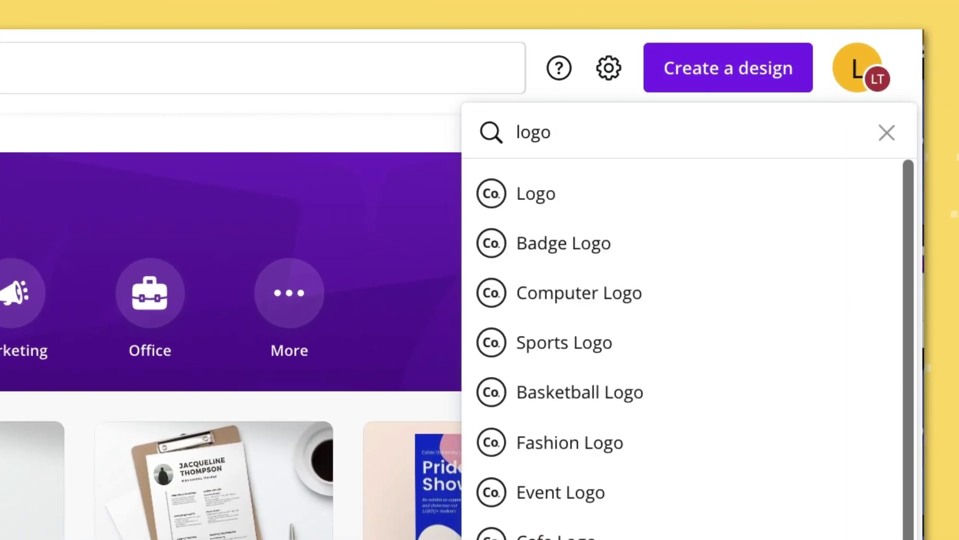
click(613, 206)
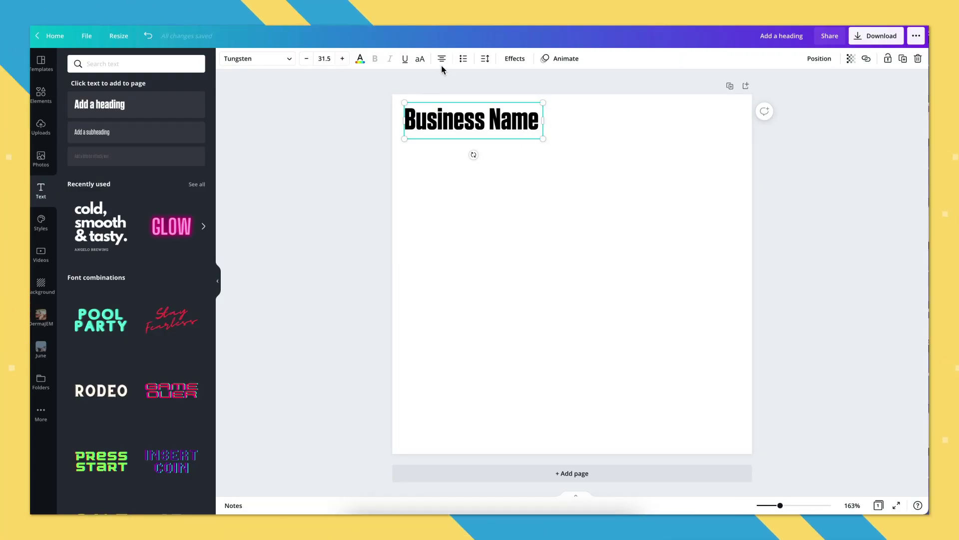
Duplicate the heading into 'Kofee Kat Roasters', 'Colors', 'Black' and 'Orange' labels
click(438, 119)
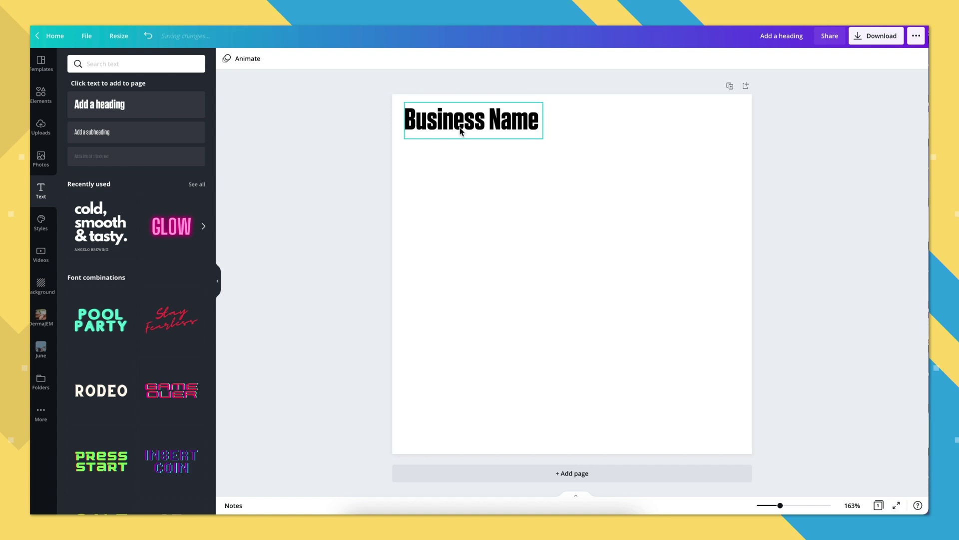
drag(458, 135, 462, 153)
double_click(462, 159)
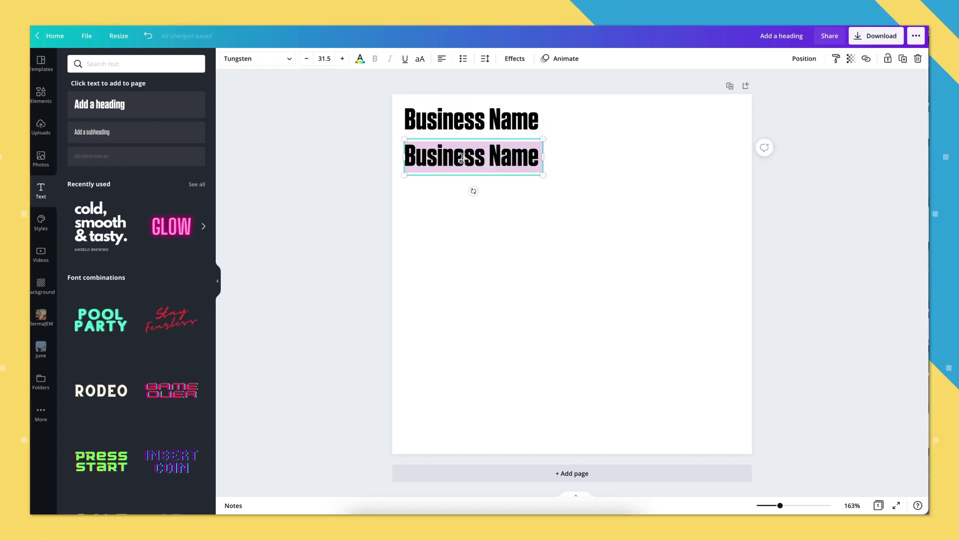
text(Kofee)
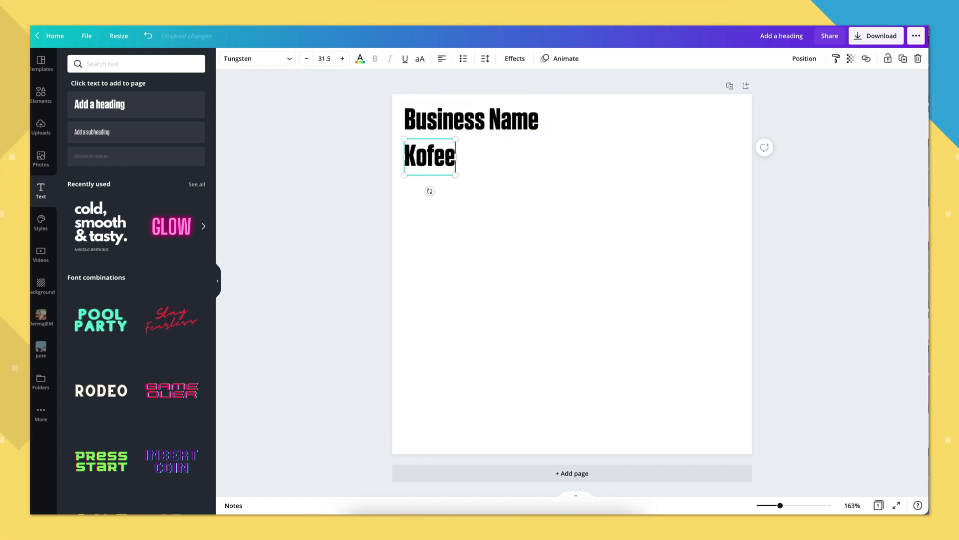
text( Kat Roasters)
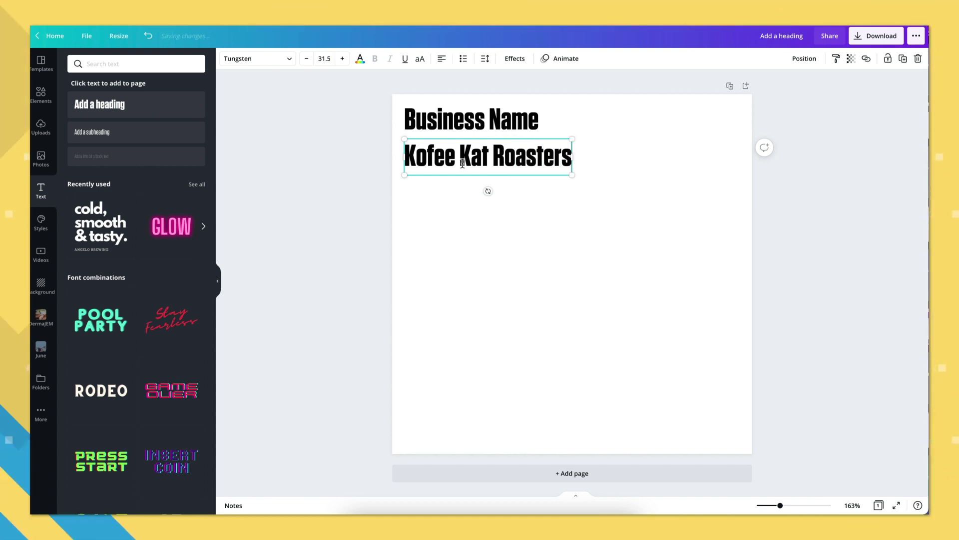
click(481, 251)
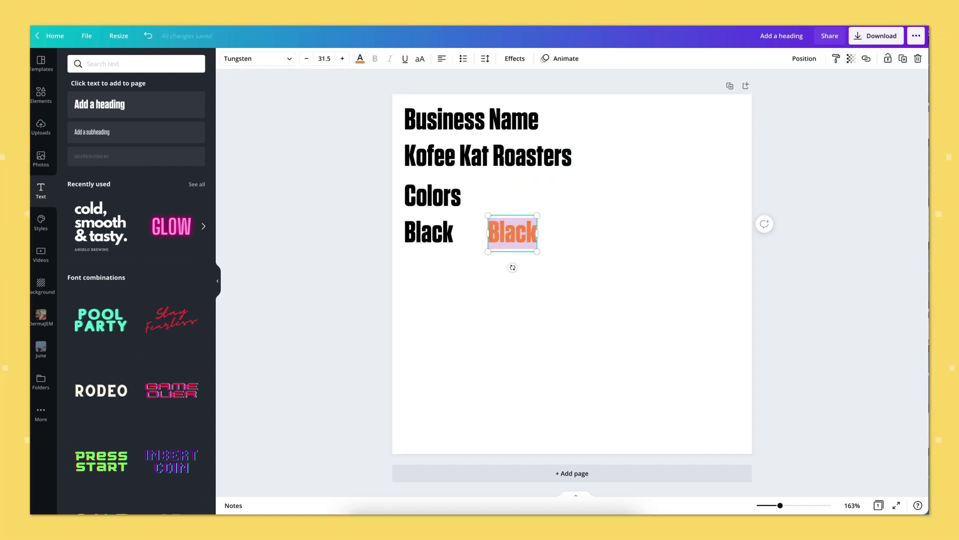
text(ange)
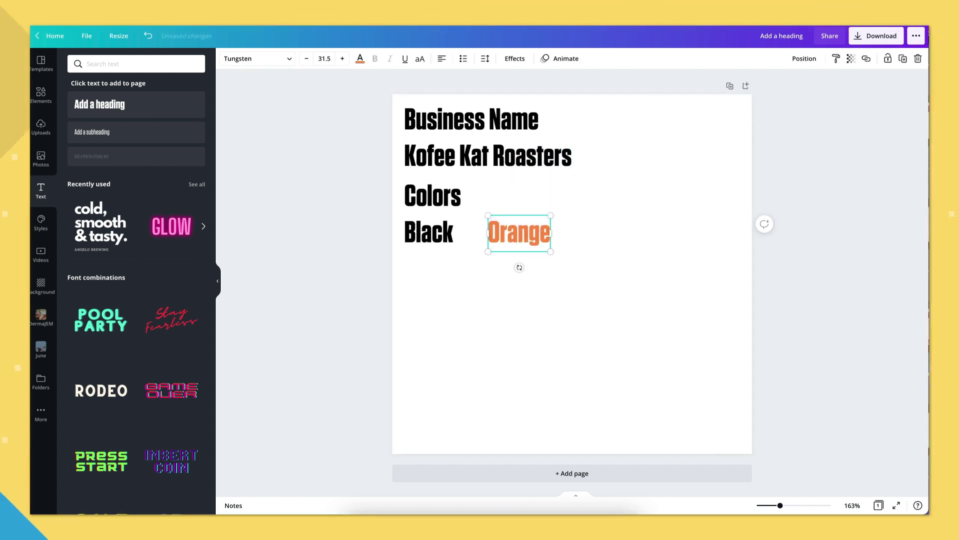
click(359, 59)
Fine-tune the Orange label's colour to an orange shade with the custom colour picker
click(77, 104)
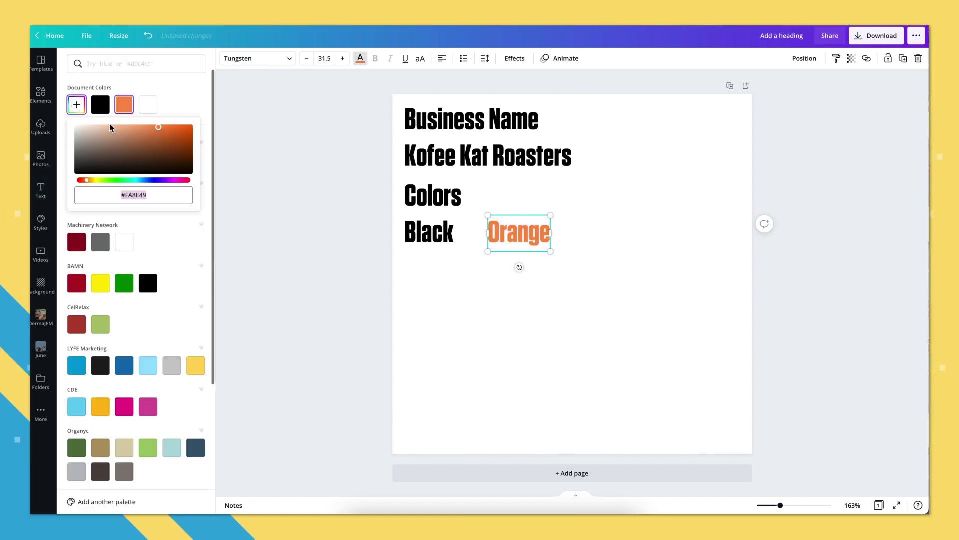
drag(167, 142, 162, 131)
click(302, 229)
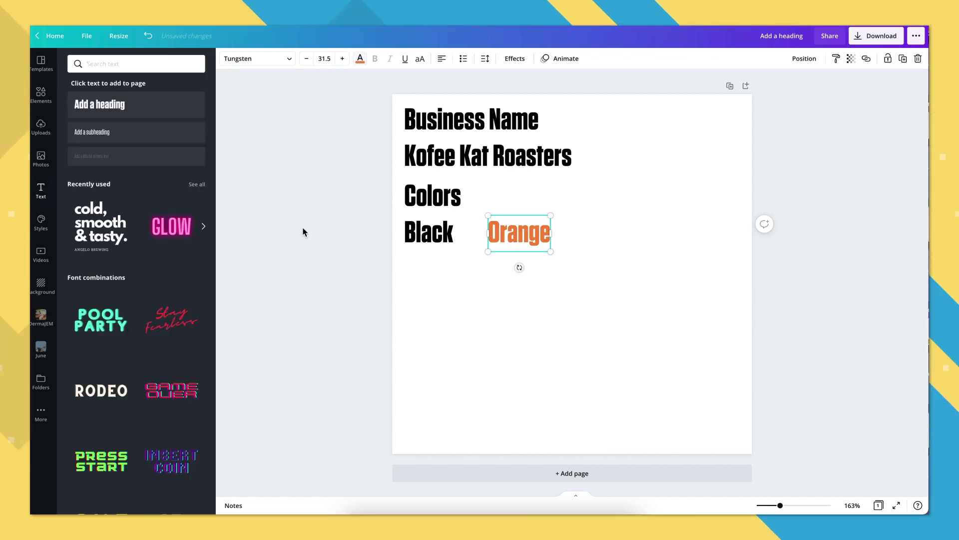
Add hex codes #000000 under Black and #f68842 under Orange, colouring #f68842 orange
drag(433, 231, 436, 260)
click(360, 59)
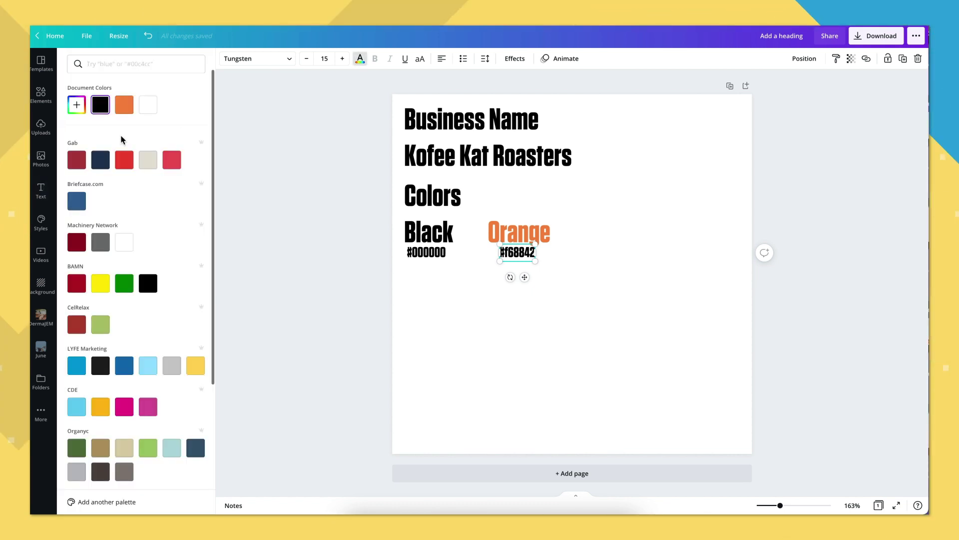
click(128, 110)
click(275, 209)
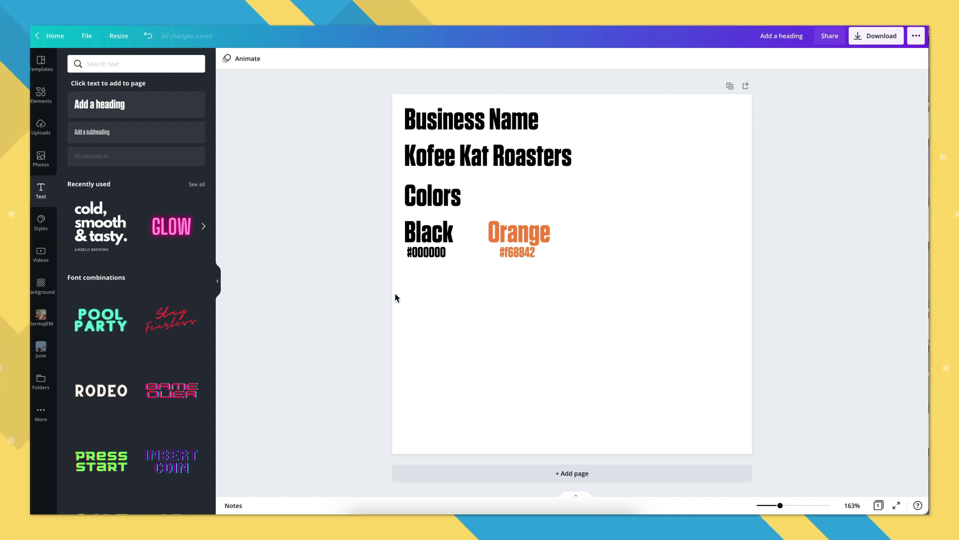
Shift the Colors section slightly lower and add a 'Font Names' heading beneath it
drag(469, 241, 551, 200)
drag(531, 268, 532, 275)
click(525, 307)
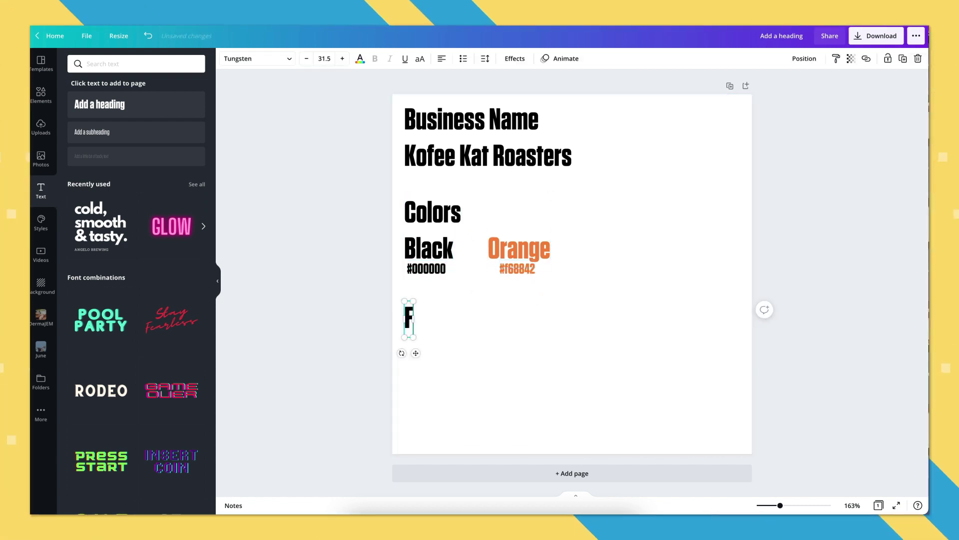
text(ont)
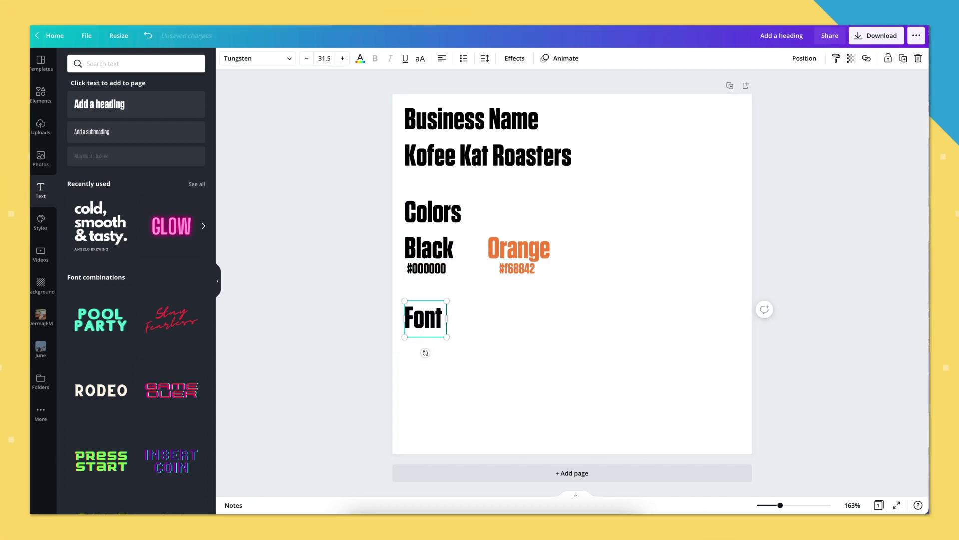
text( Names)
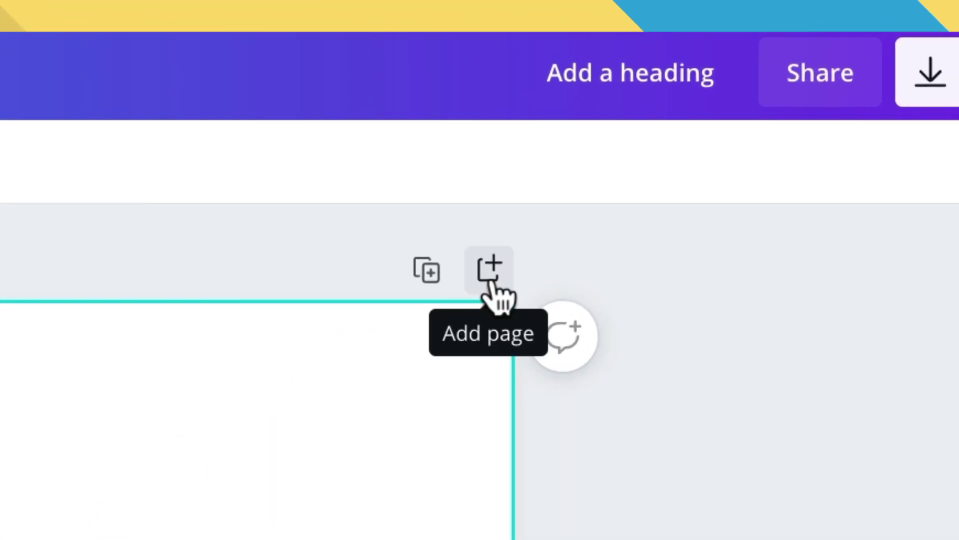
Add a blank second page and bring up the Templates gallery
click(492, 284)
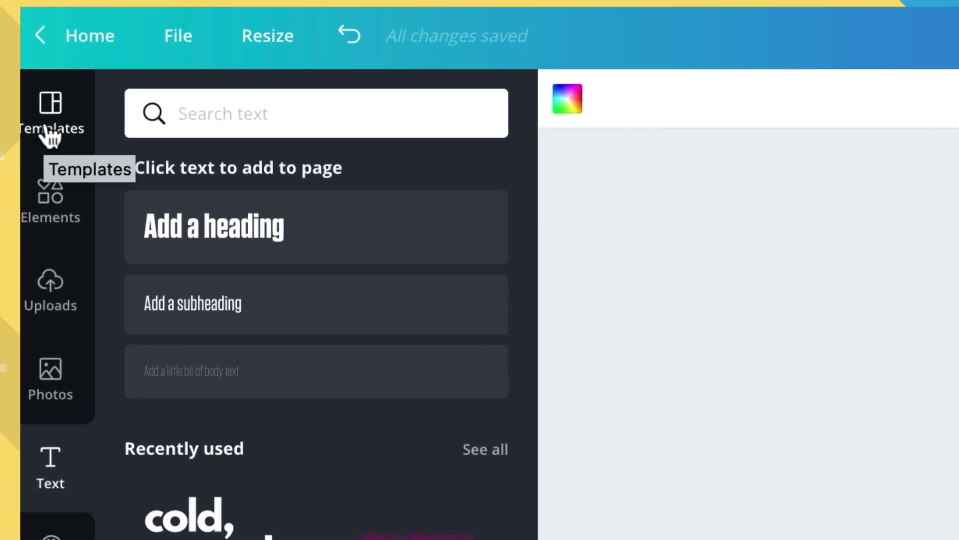
click(50, 132)
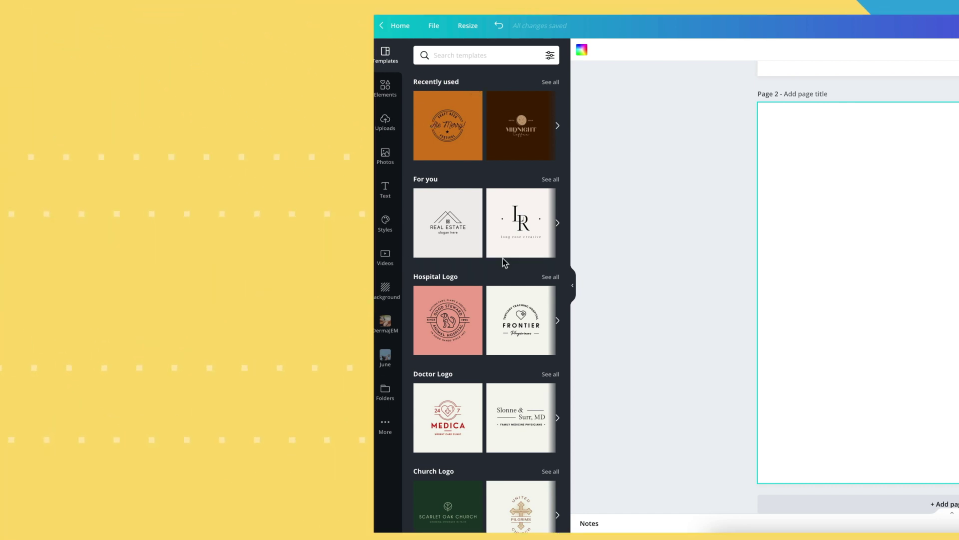
Apply the orange 'Ale Merry!' craft beer festival logo template to page 2
scroll(503, 259, down, 9)
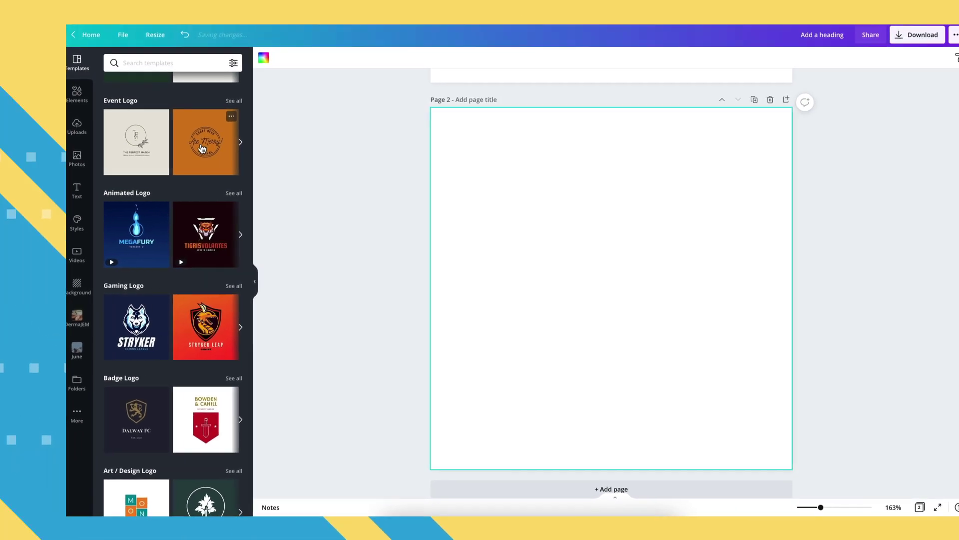
click(517, 146)
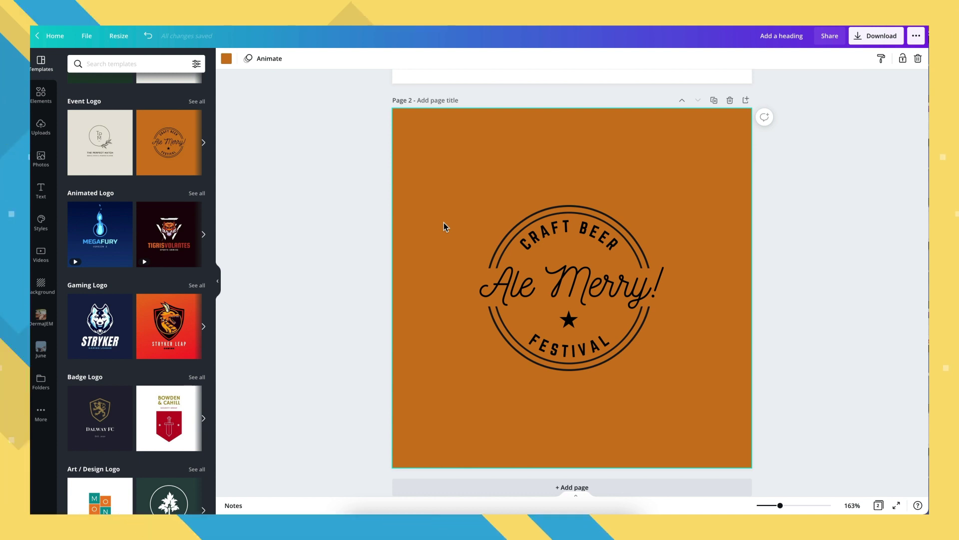
Retype 'CRAFT BEER' as '2021' and 'Ale Merry!' as 'Kofee Kat'
click(550, 234)
text(20210)
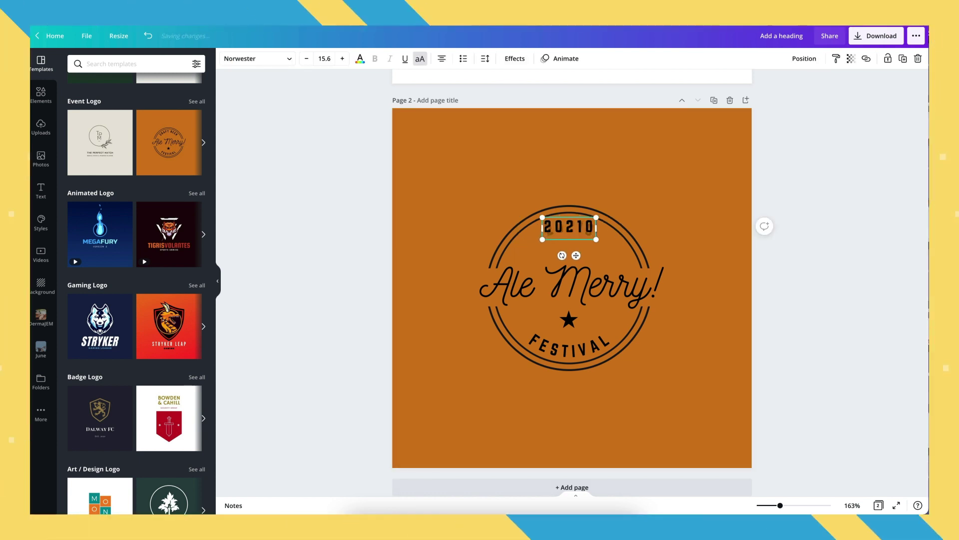
click(514, 248)
click(495, 290)
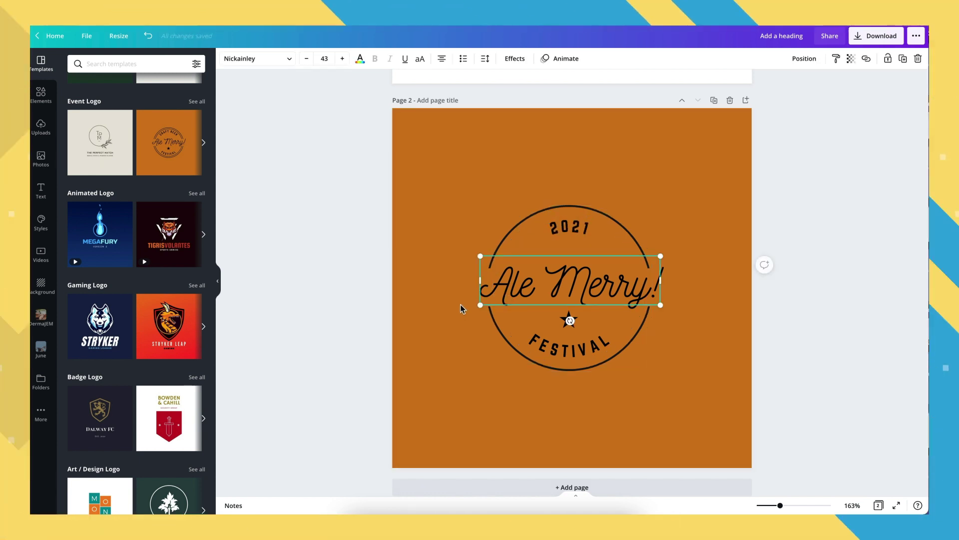
text(Kofee Ka)
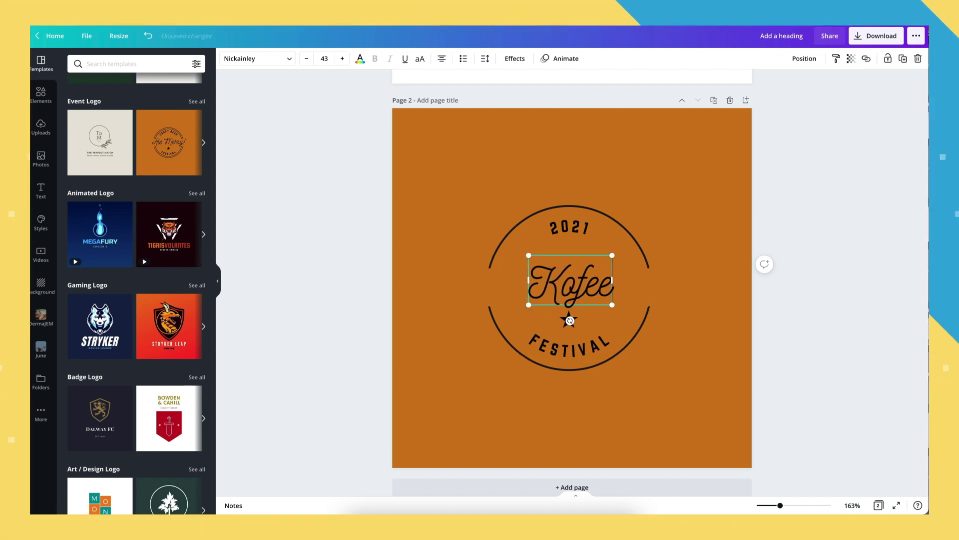
text(t)
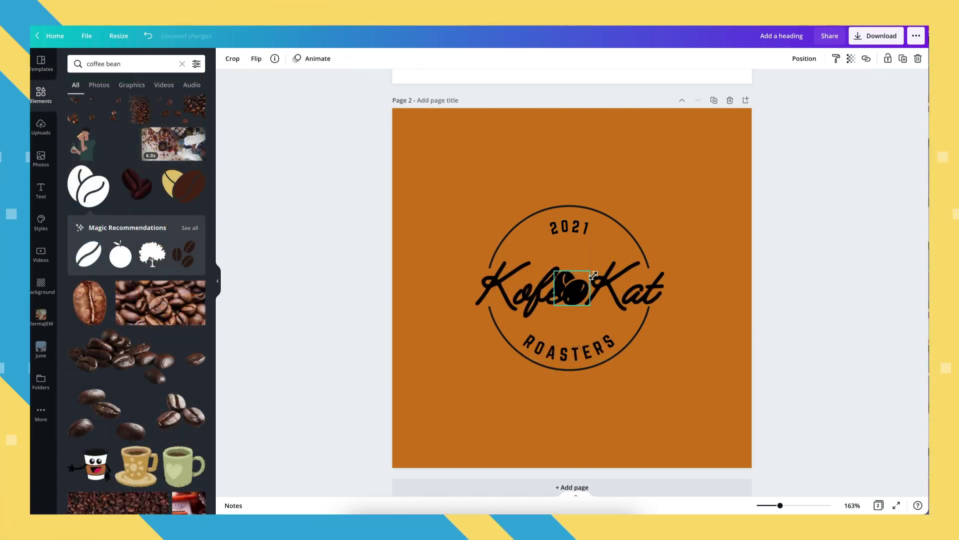
Undo a stray text move and place the coffee bean graphic just above ROASTERS
click(591, 280)
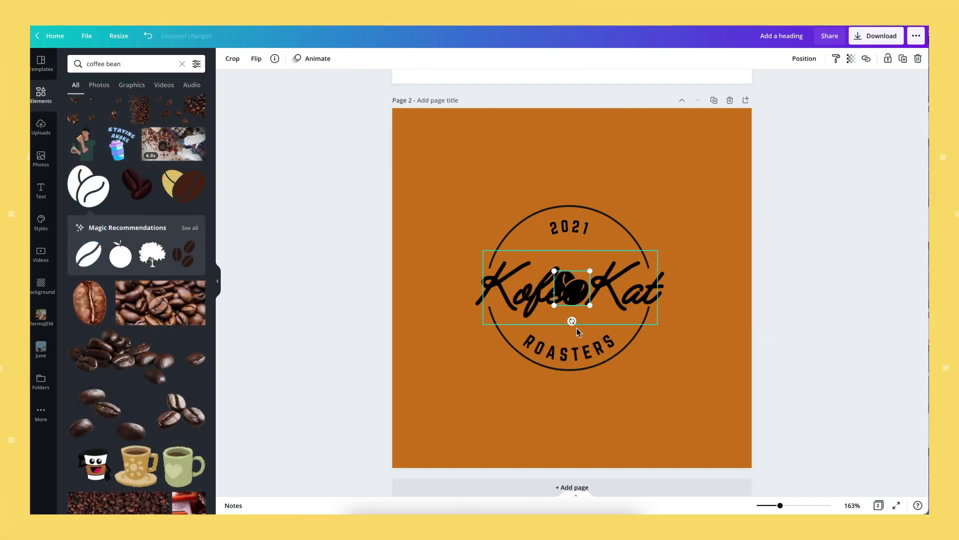
key(ctrl+z)
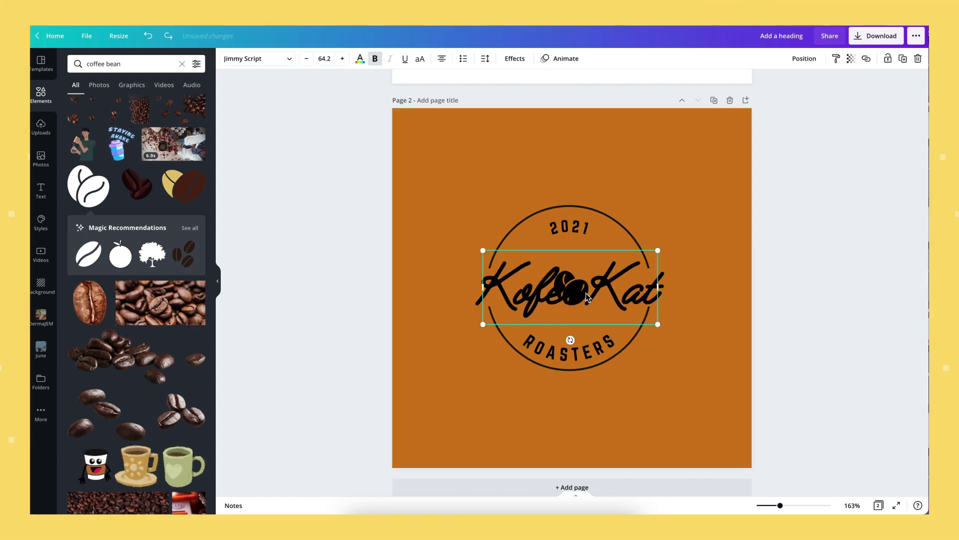
click(577, 300)
drag(580, 312, 583, 339)
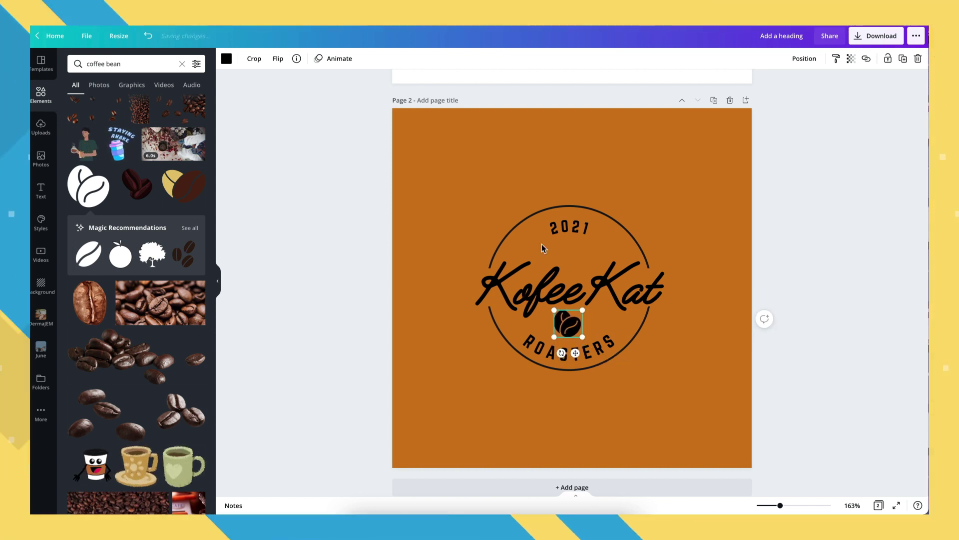
Select the 2021 curved text on the page 2 logo
click(570, 227)
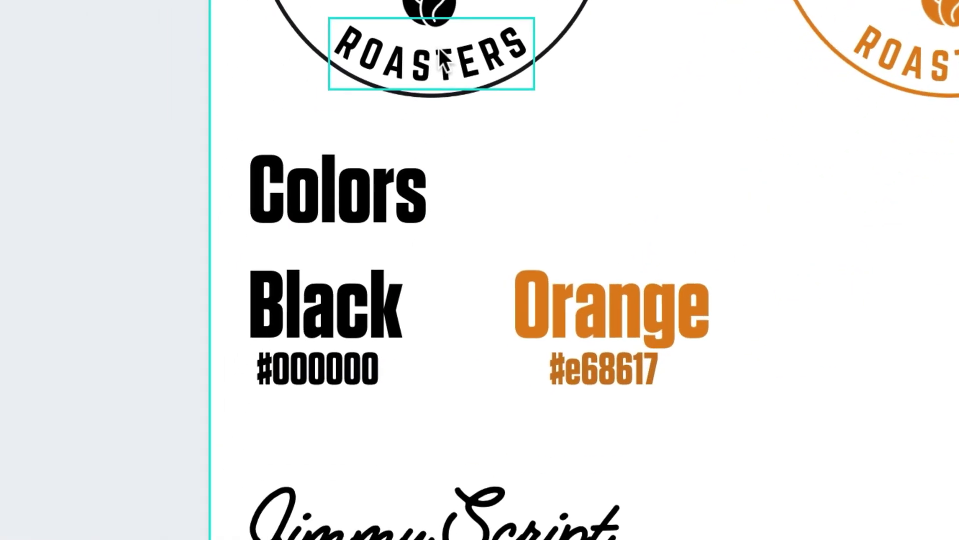
Scroll from the Fonts section to page 2 and zoom out to view the finished logo
click(239, 450)
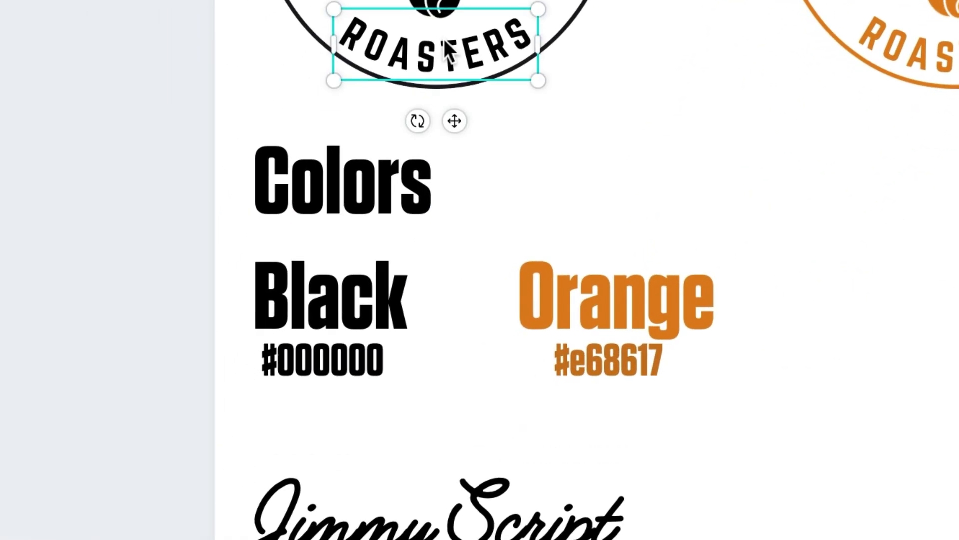
drag(367, 530, 799, 532)
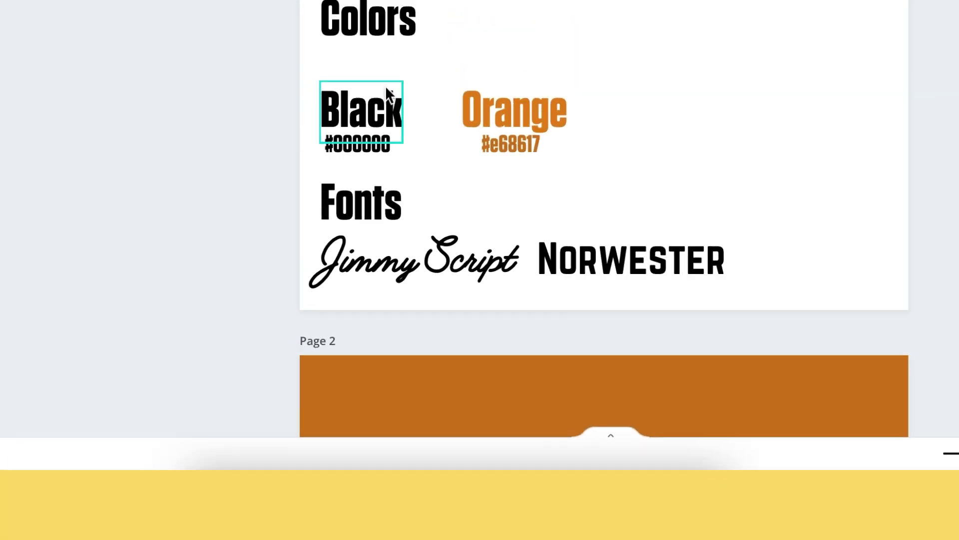
scroll(447, 285, down, 5)
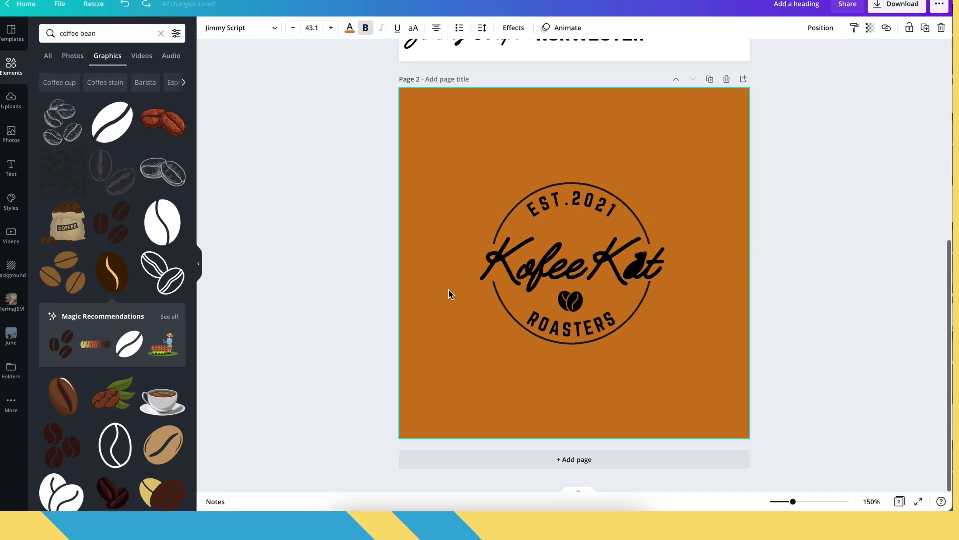
click(373, 316)
key(ctrl+minus)
key(ctrl+minus)
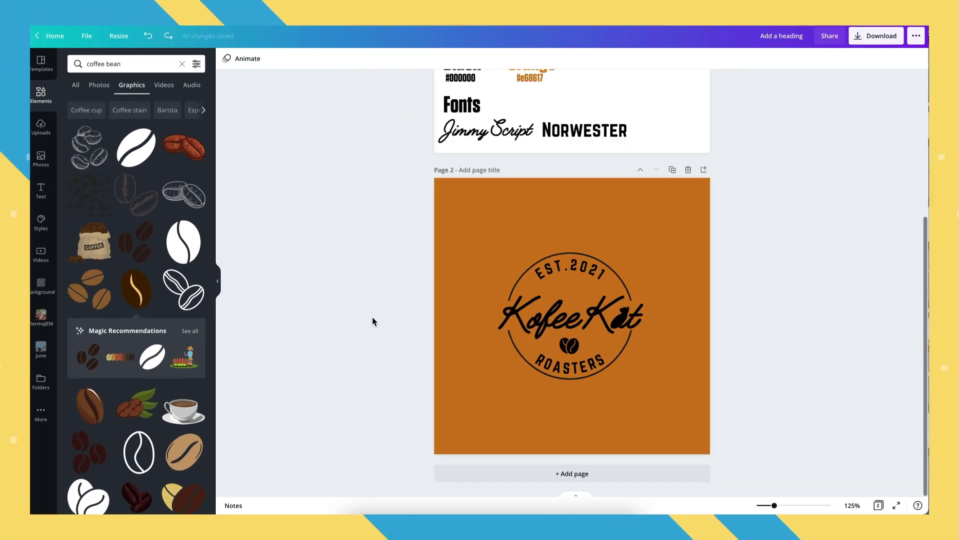